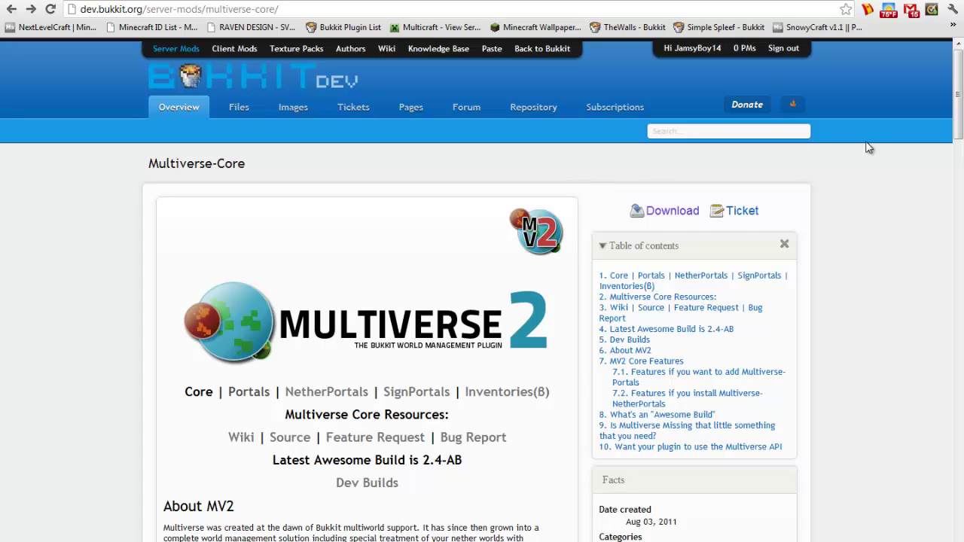
- Download the Multiverse-Core 2.4-AB jar from BukkitDev and keep the file despite the warning
click(658, 216)
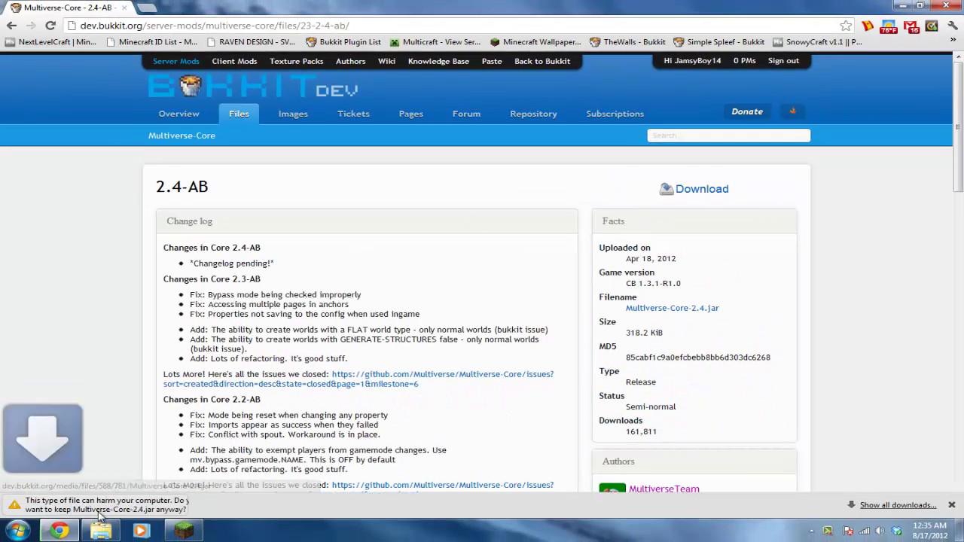
click(243, 506)
- Copy the Multiverse-Core jar into the plugins folder, then launch the server with run.bat
drag(73, 505, 455, 399)
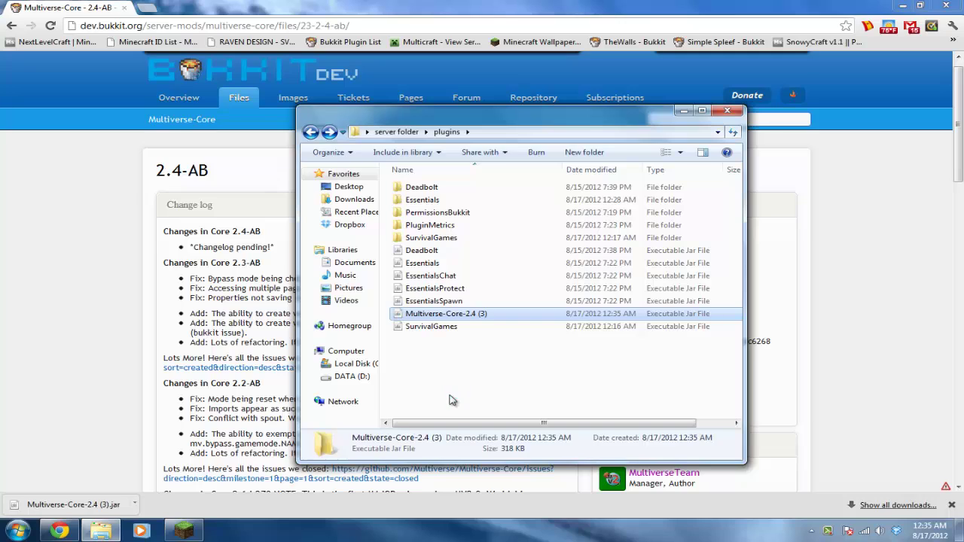
click(311, 132)
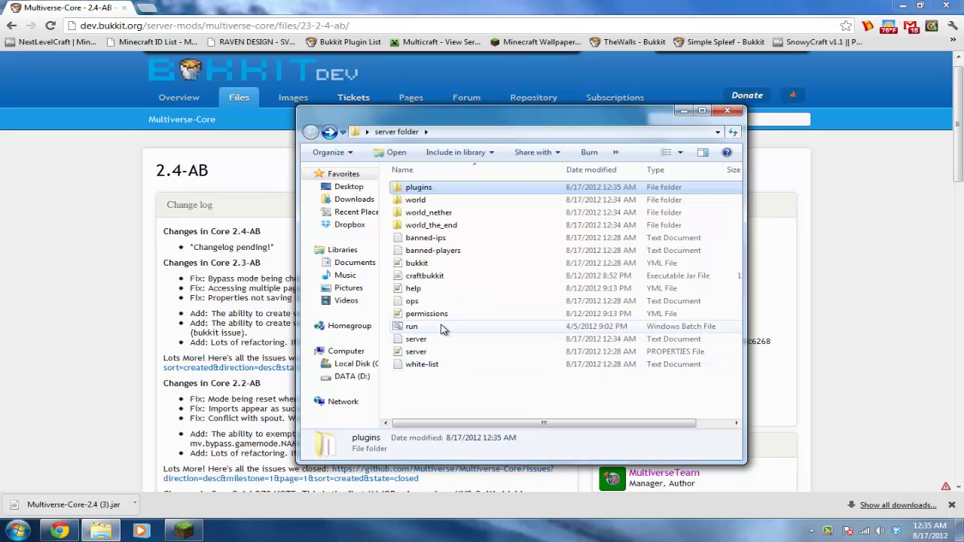
double_click(441, 327)
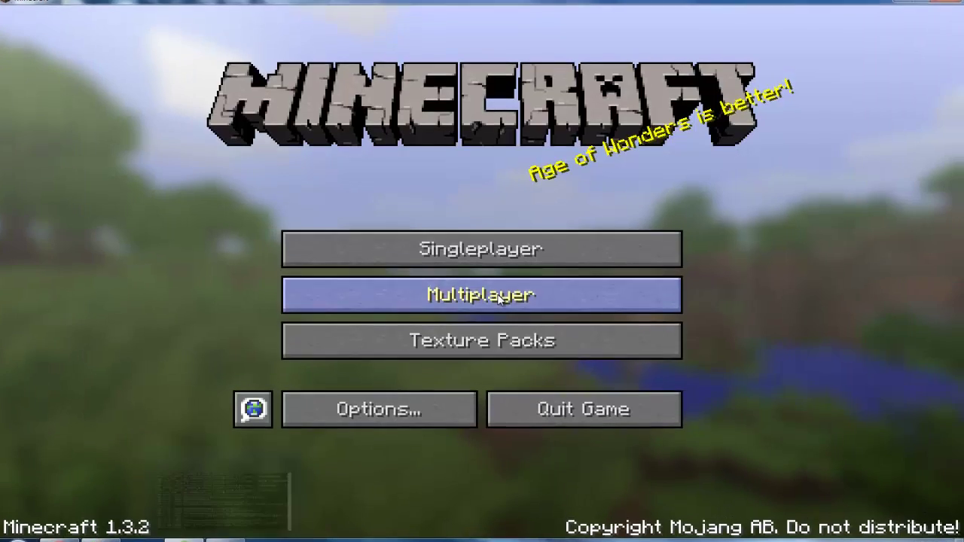
- Join the localhost server through Multiplayer's Direct Connect
click(500, 299)
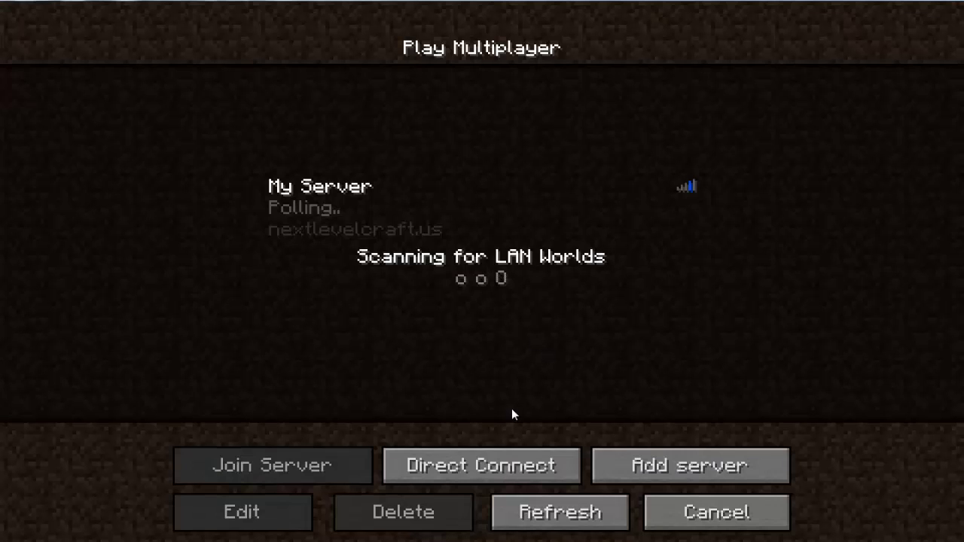
click(481, 454)
click(511, 363)
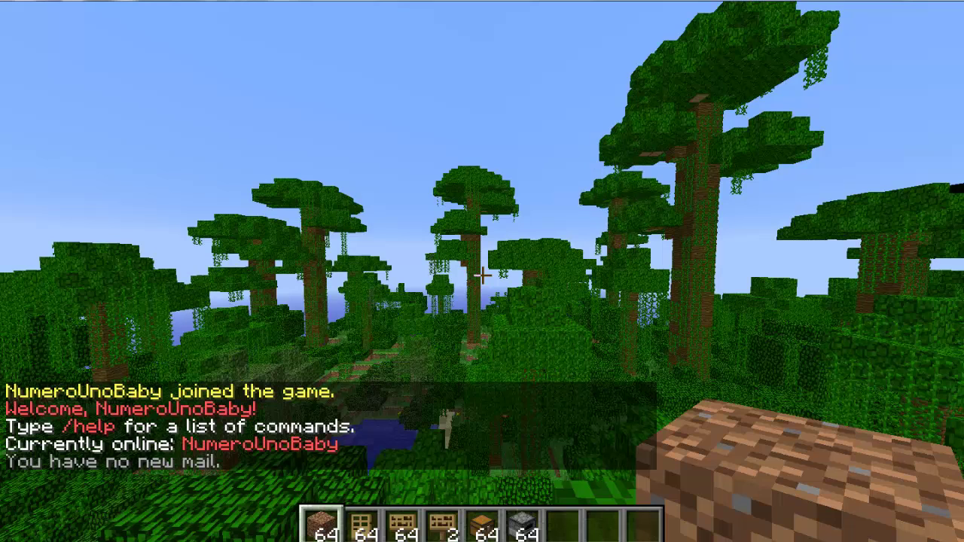
- Show the /mv command list and the usage help for /mv create in chat
text(/mv)
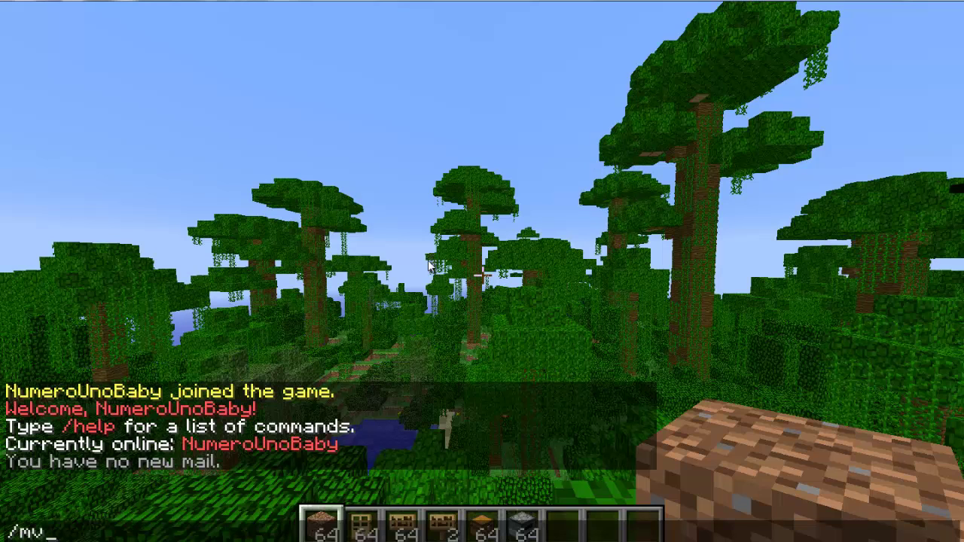
key(Return)
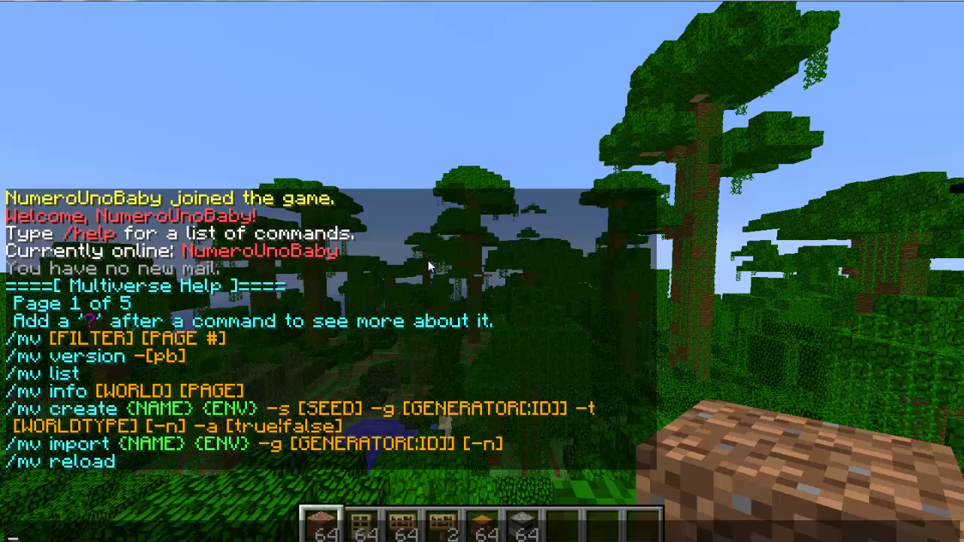
text(/)
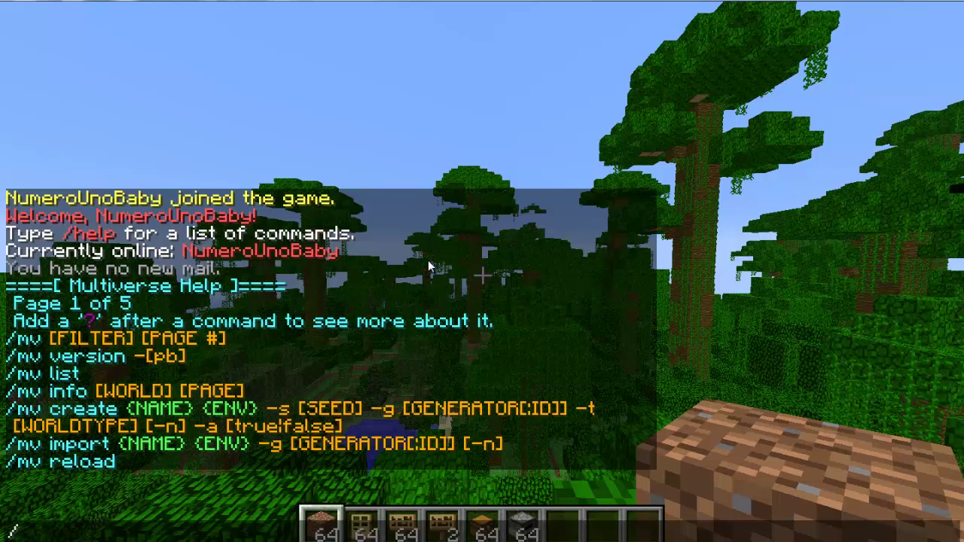
text(mv creat)
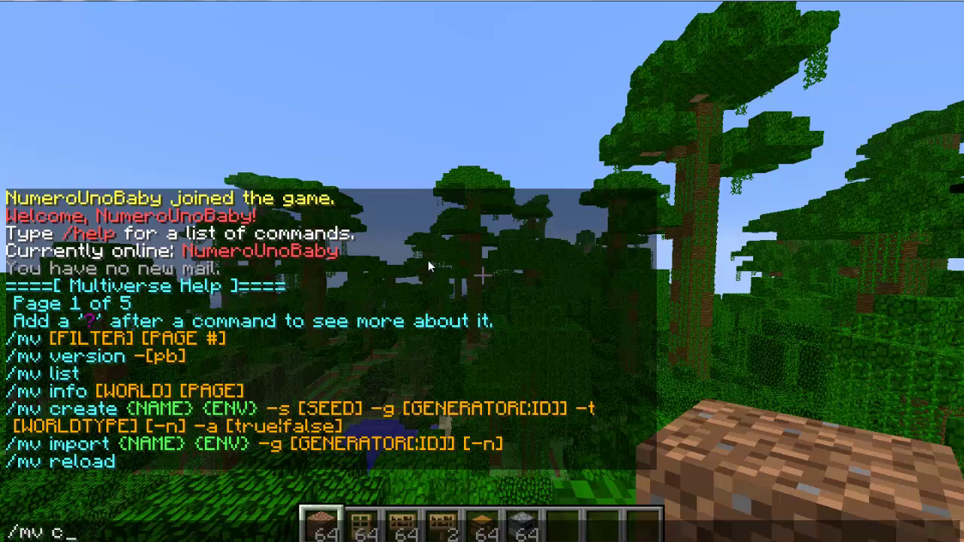
text(e)
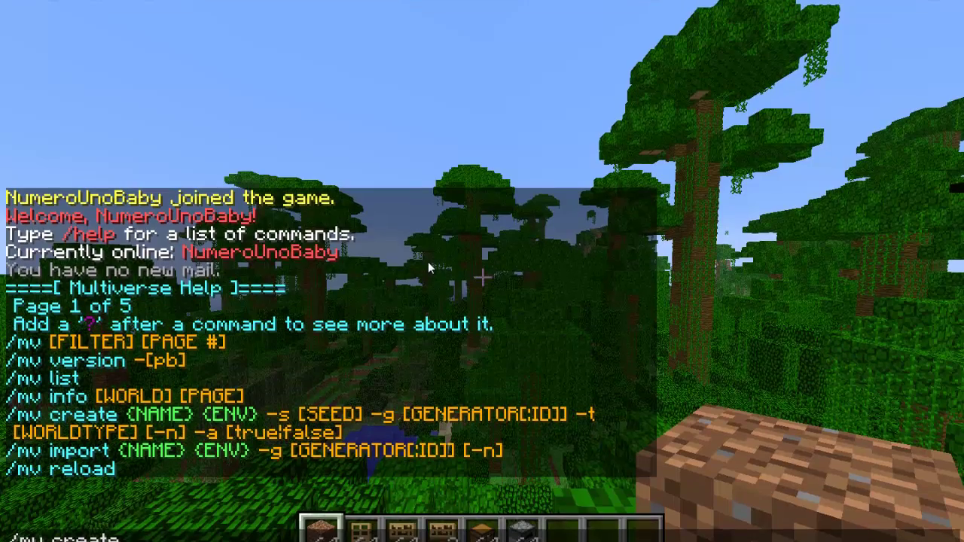
key(Escape)
key(slash)
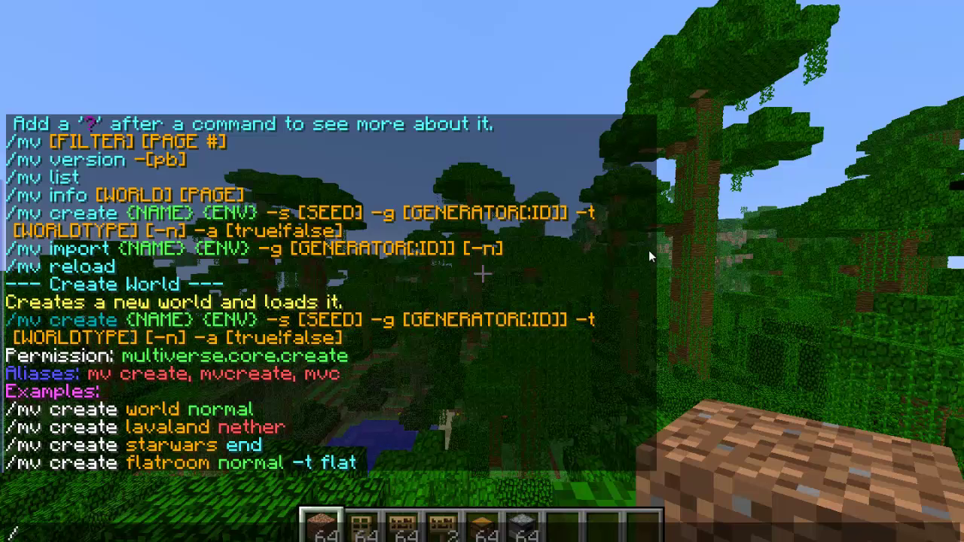
- Run /mv create CreativeWorld normal -t flat and confirm it reports Complete!
text(mv cr)
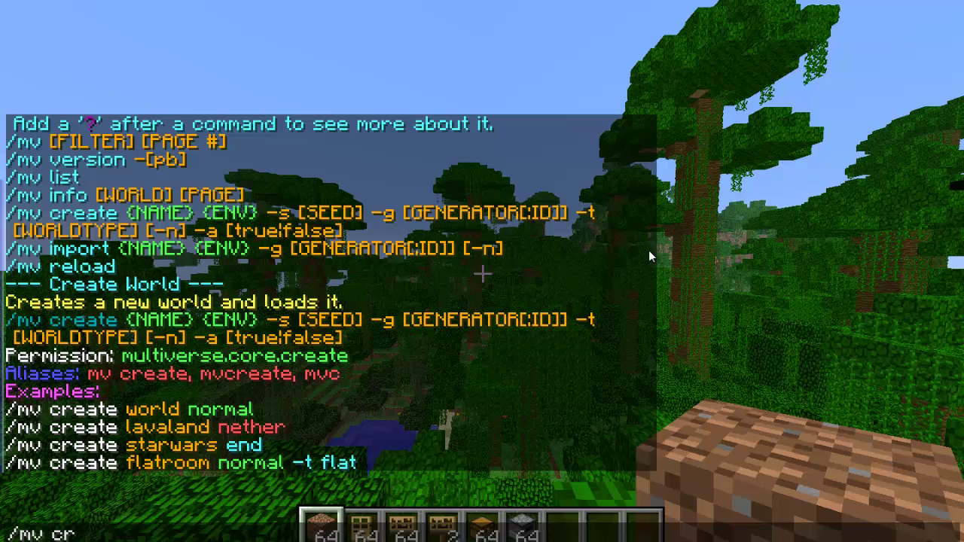
text(eate)
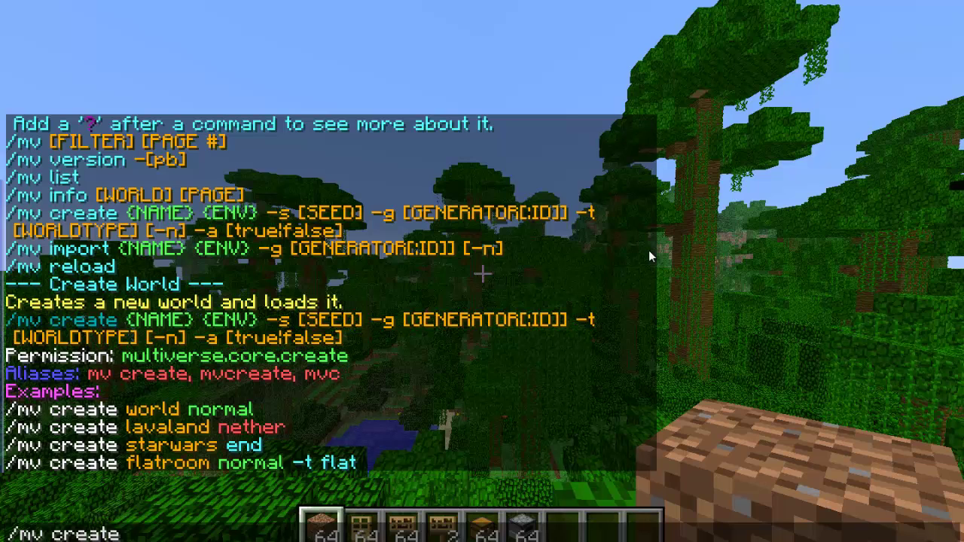
text(C)
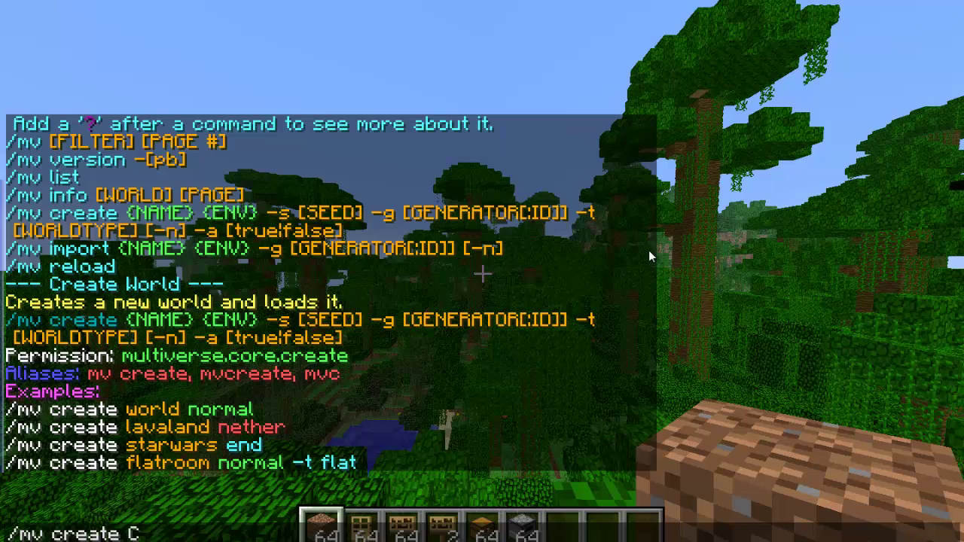
text(reative)
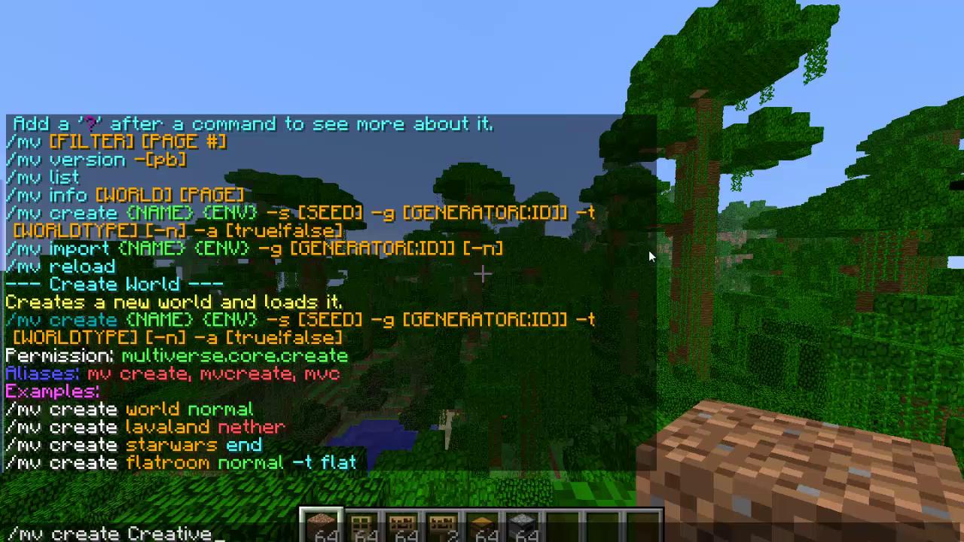
text(World)
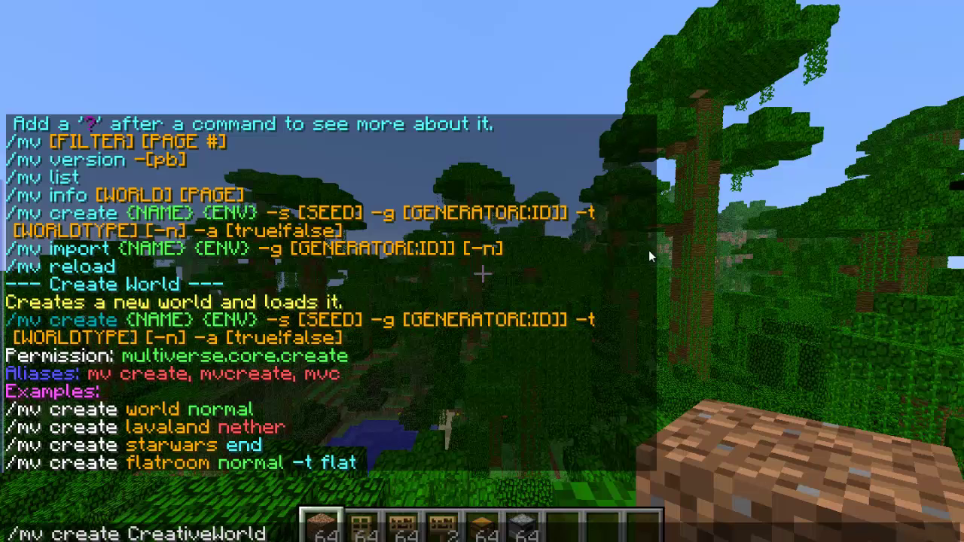
text( normal)
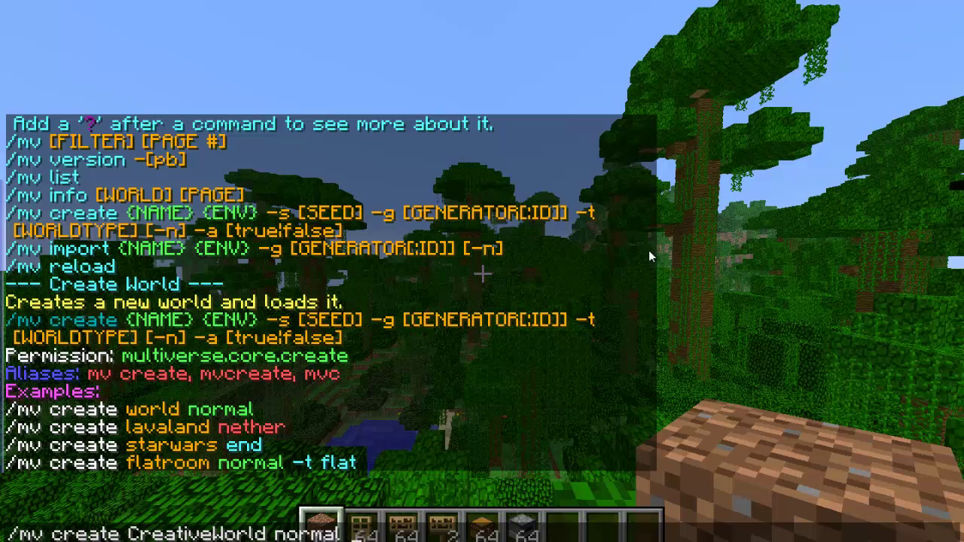
text( -t flat)
key(Return)
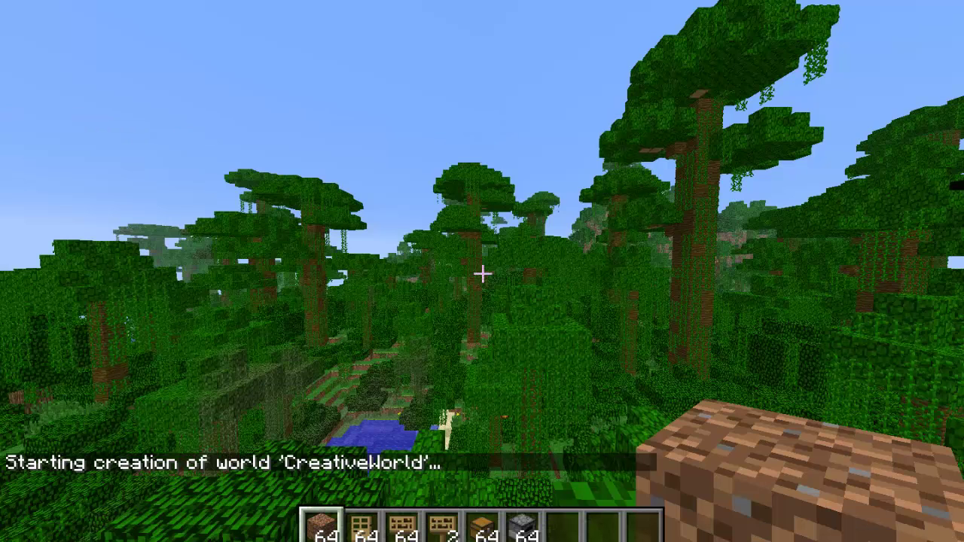
key(t)
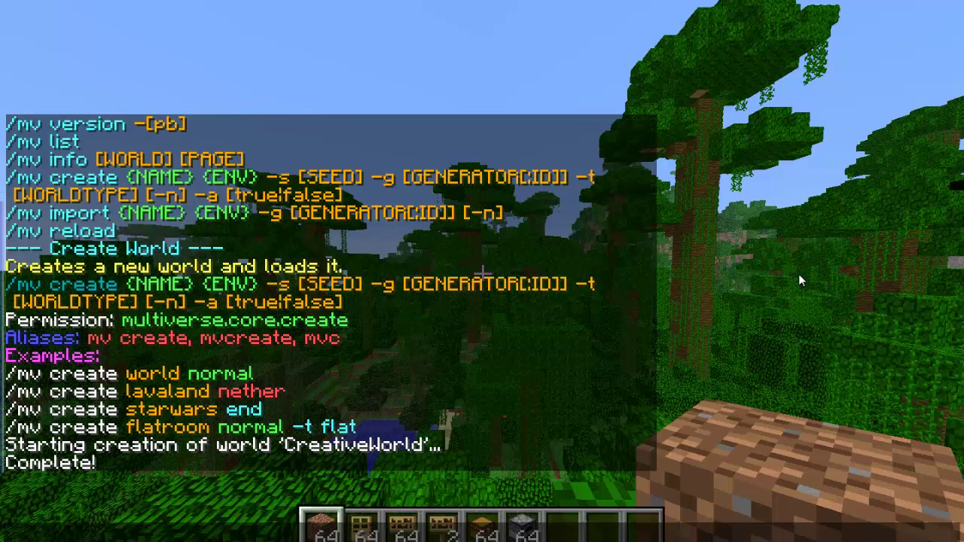
- Teleport into CreativeWorld with /mvtp CreativeWorld
text(/mvtp)
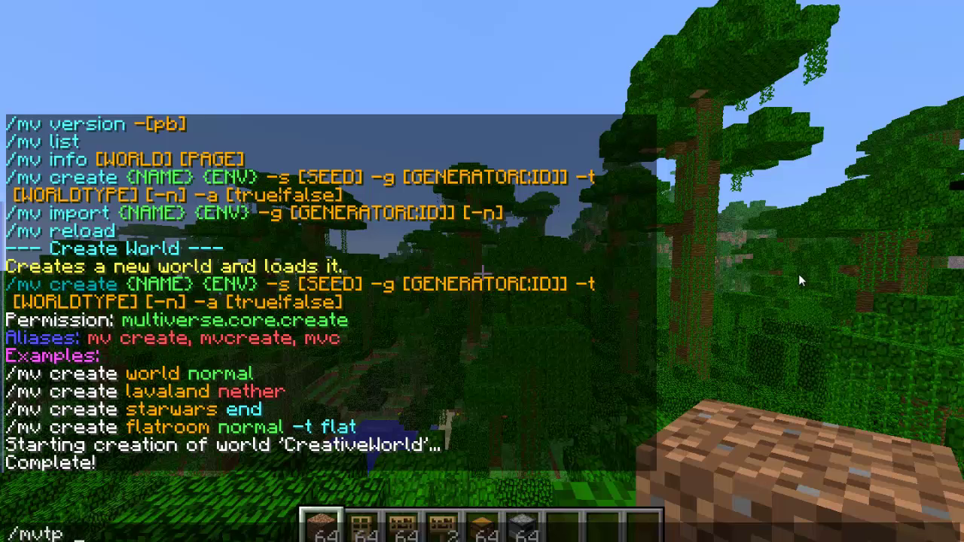
text( CreativeWorld)
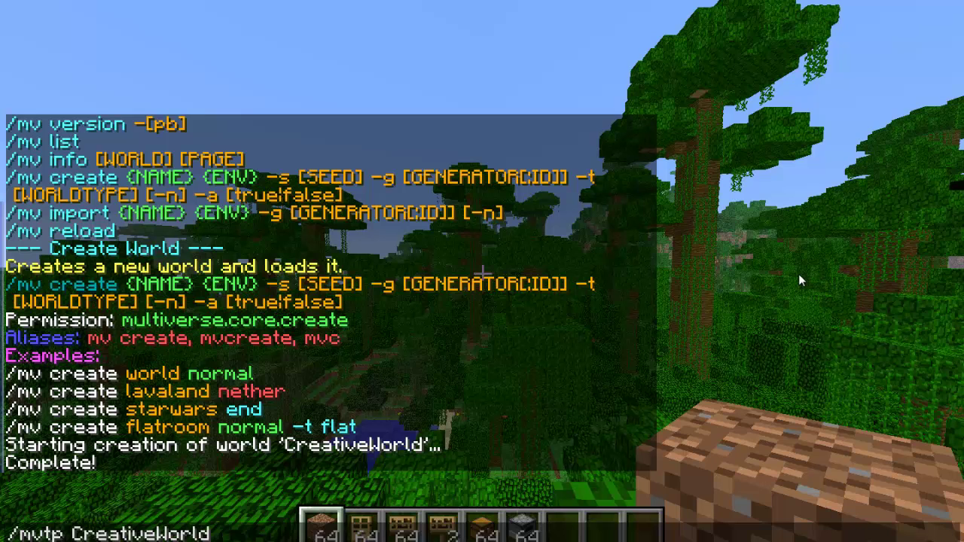
key(Return)
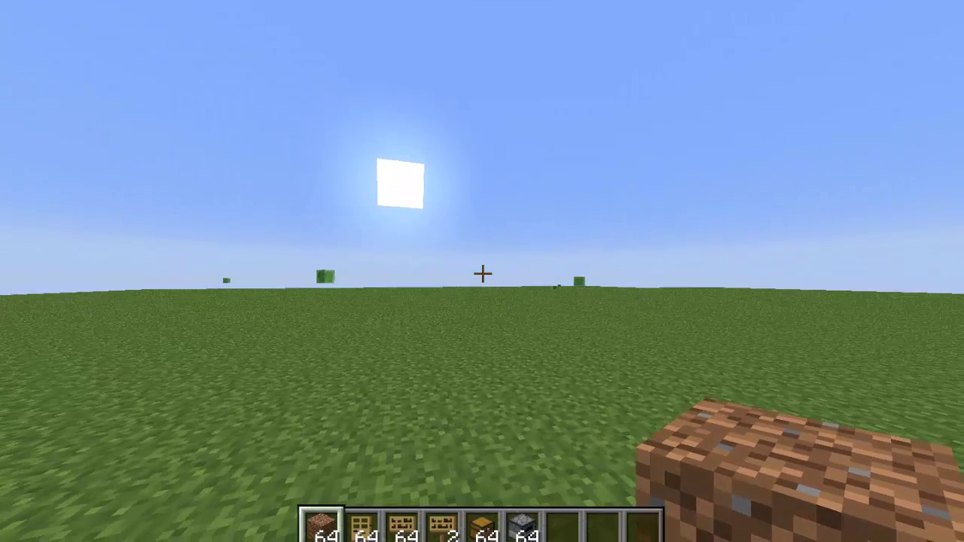
key(t)
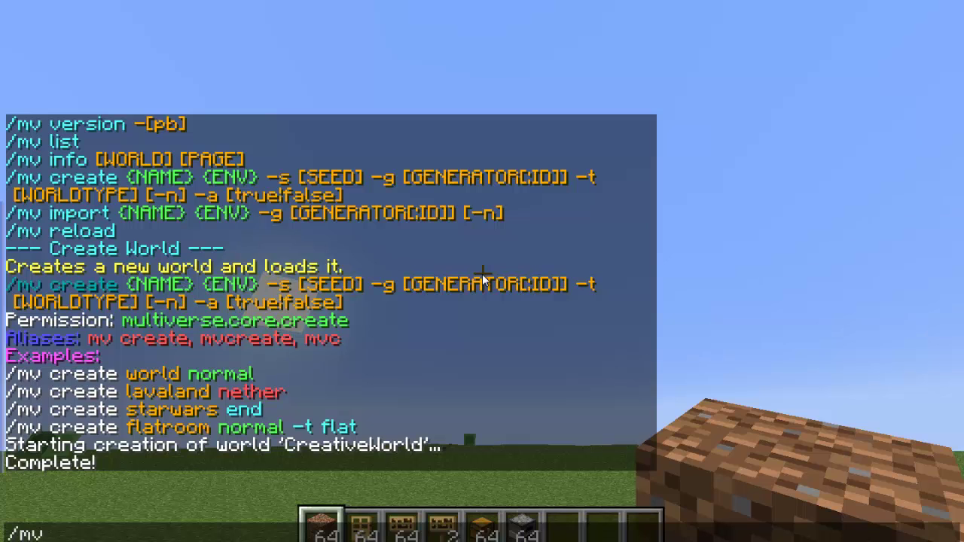
- Show the help for /mvm and for setting world properties
text(/mvm)
key(Return)
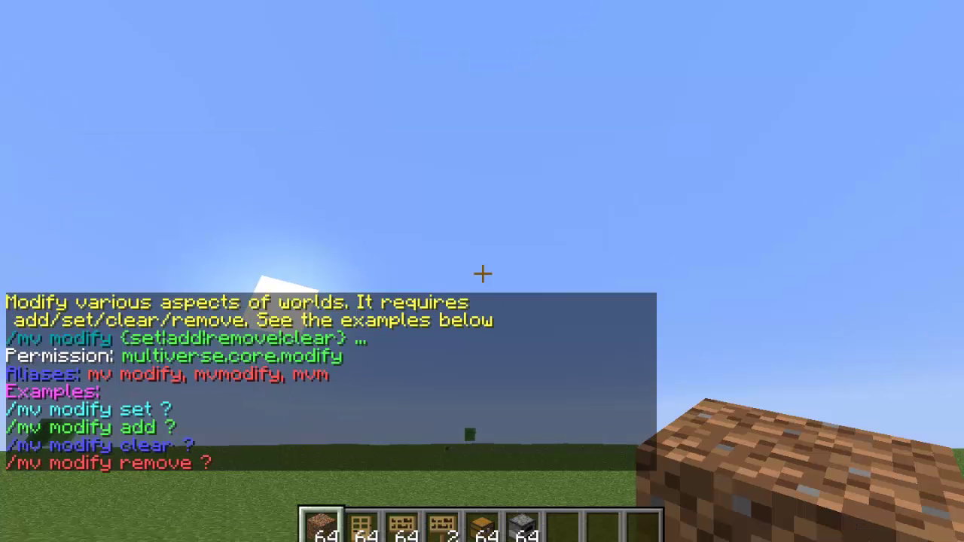
key(slash)
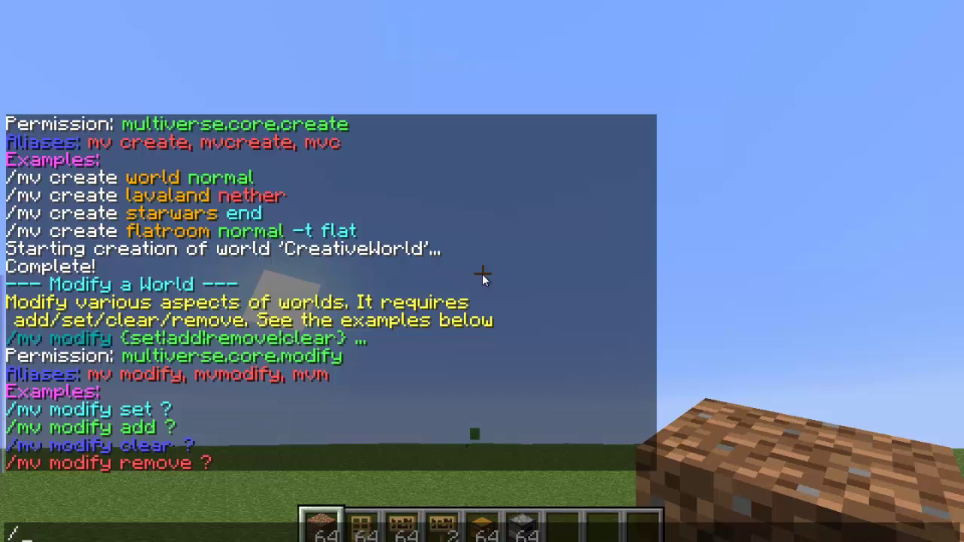
text(mv modi)
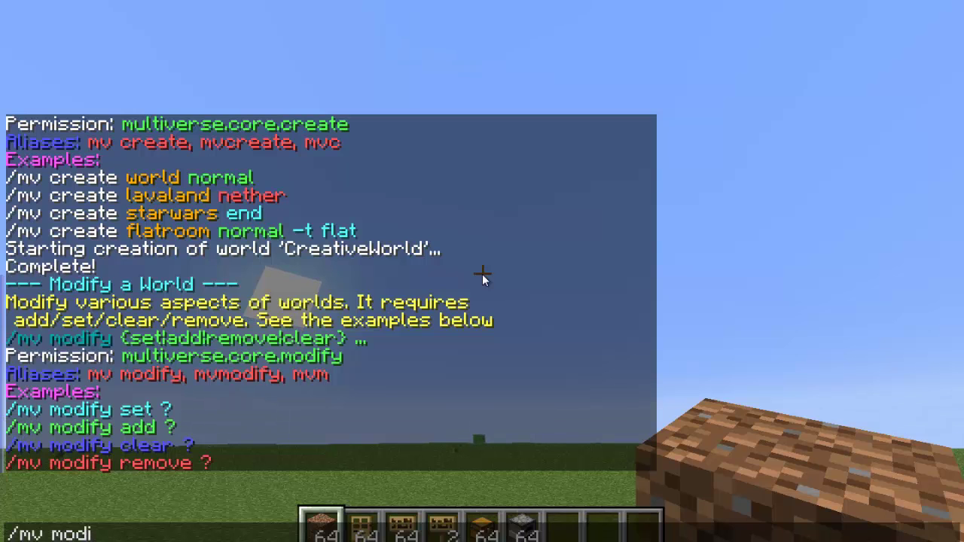
text(fy set)
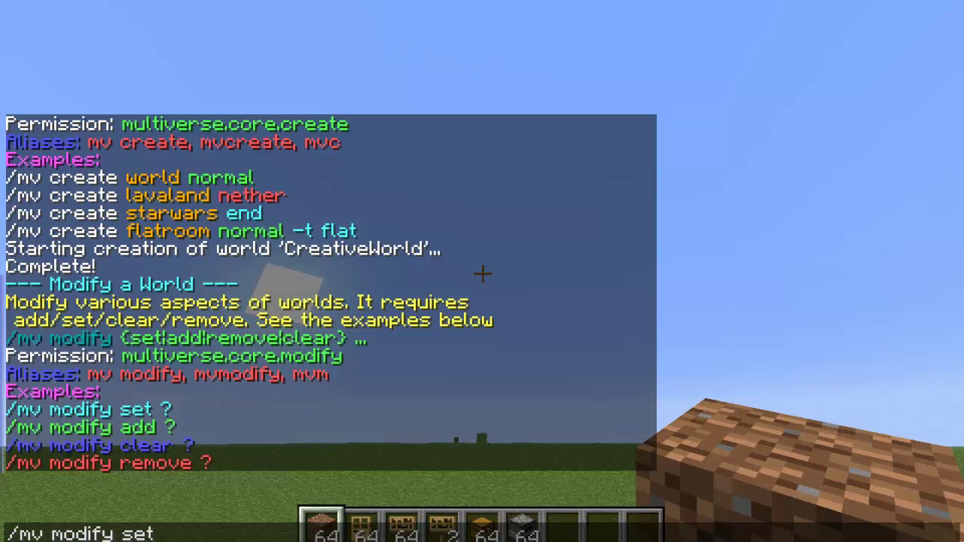
key(Return)
key(t)
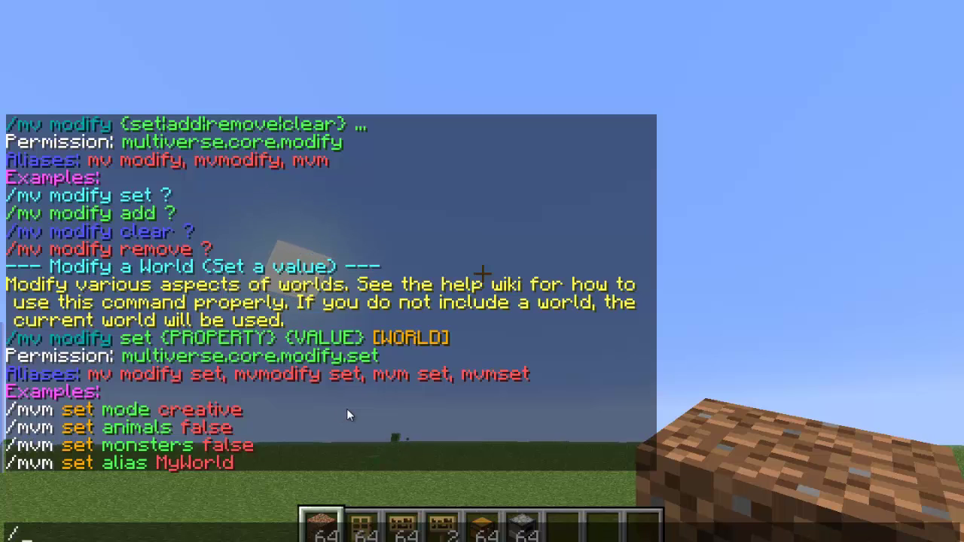
- Turn monsters off with /mvm set monsters false
text(/mvm s)
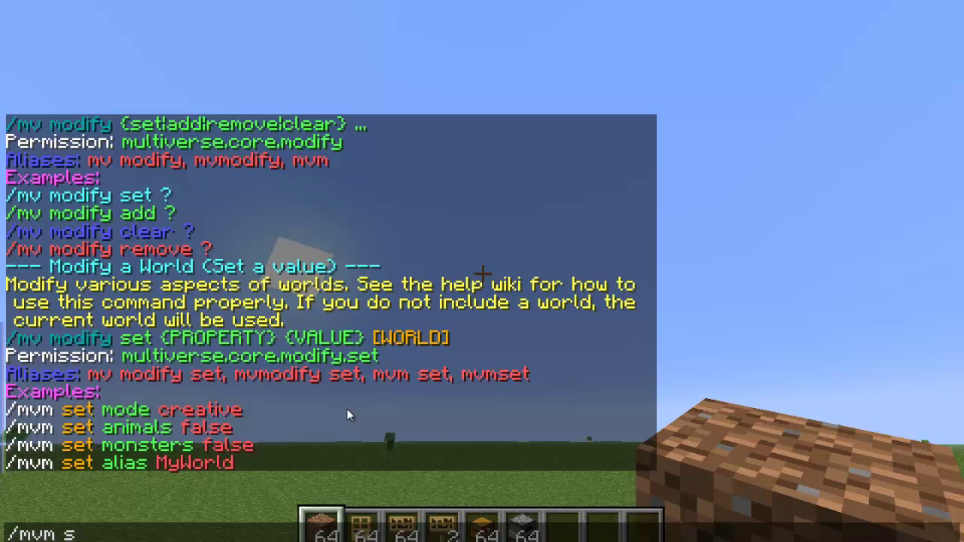
text(et moster)
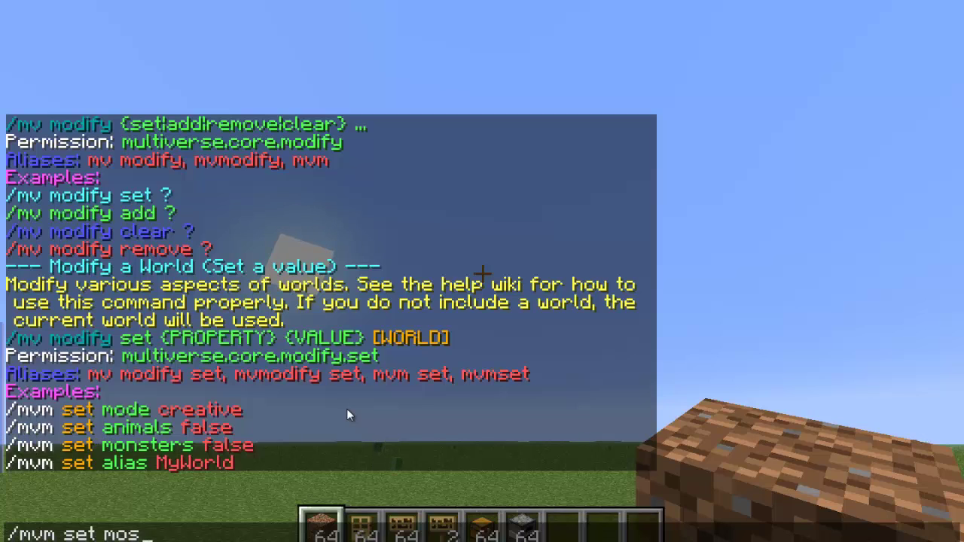
key(BackSpace)
key(BackSpace)
key(BackSpace)
key(BackSpace)
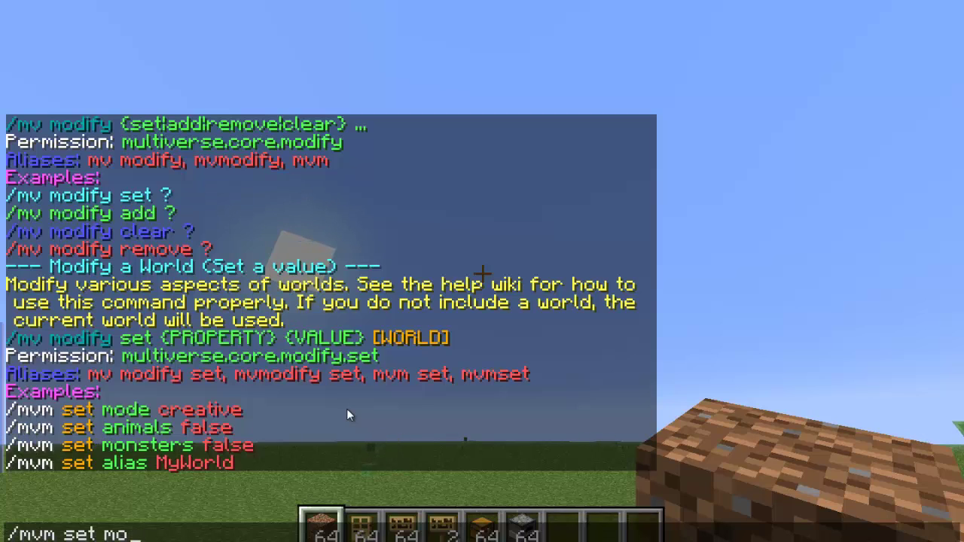
text(nsters false)
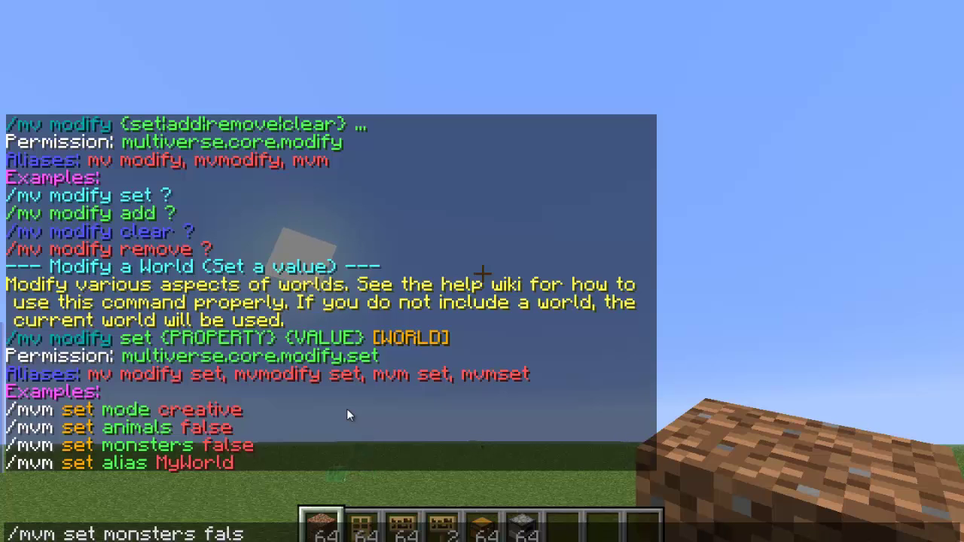
key(Return)
key(slash)
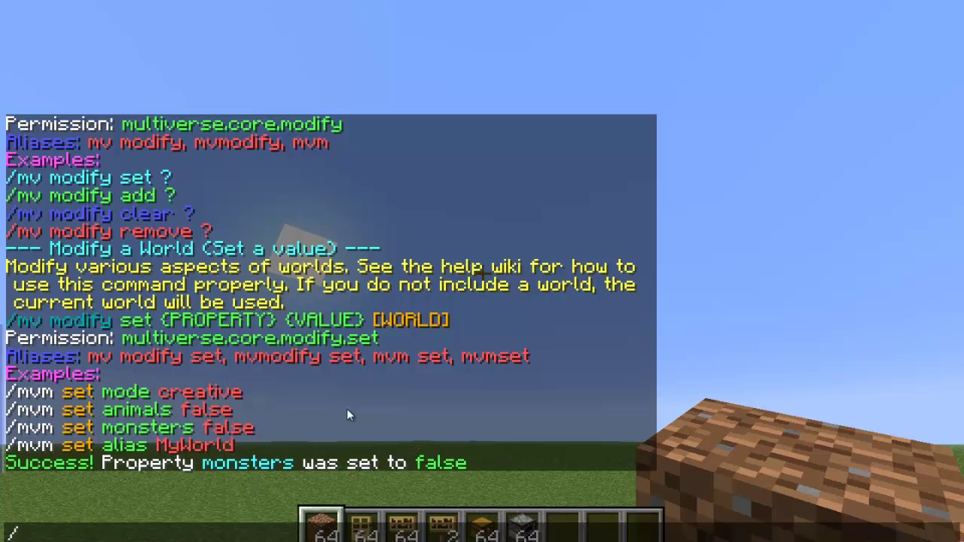
key(BackSpace)
key(Escape)
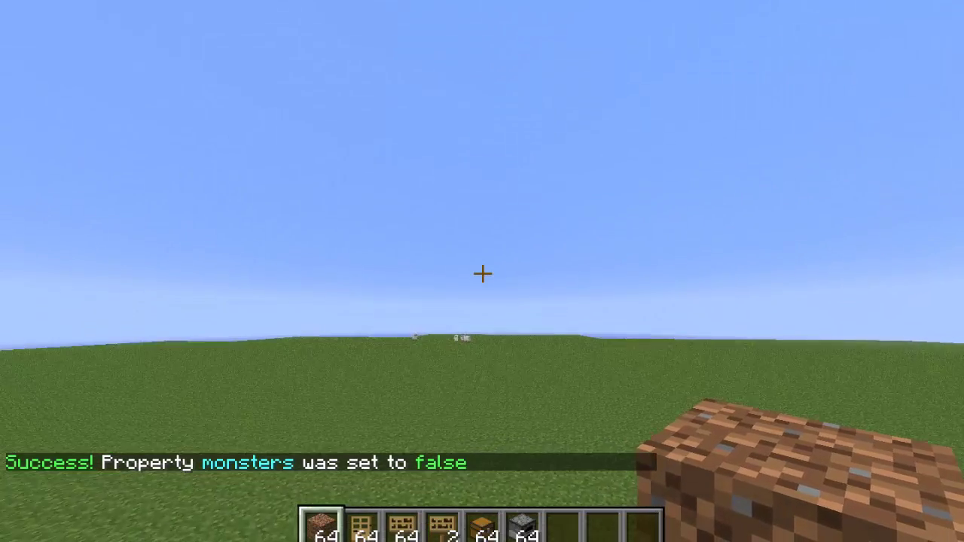
- Turn animals off with /mv m set animals false
key(slash)
text(mv )
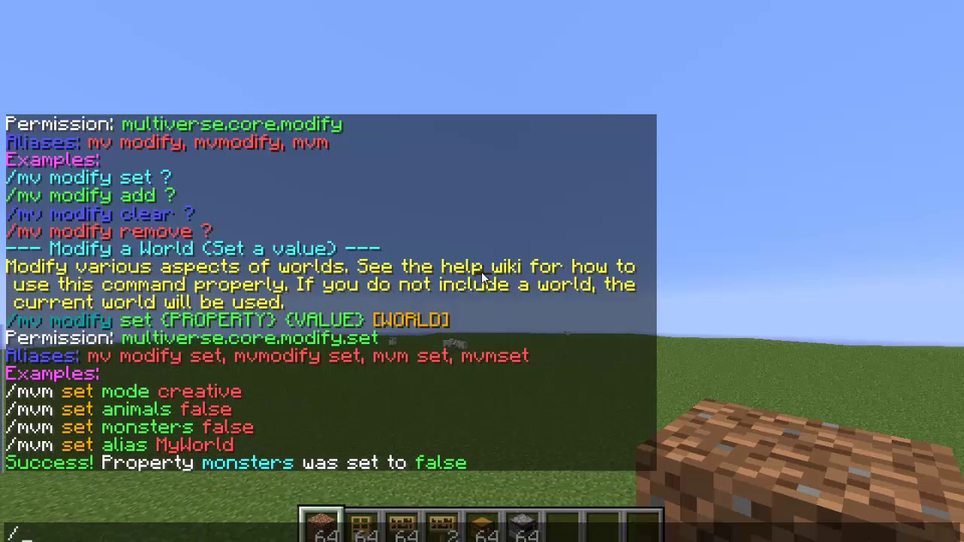
text(m)
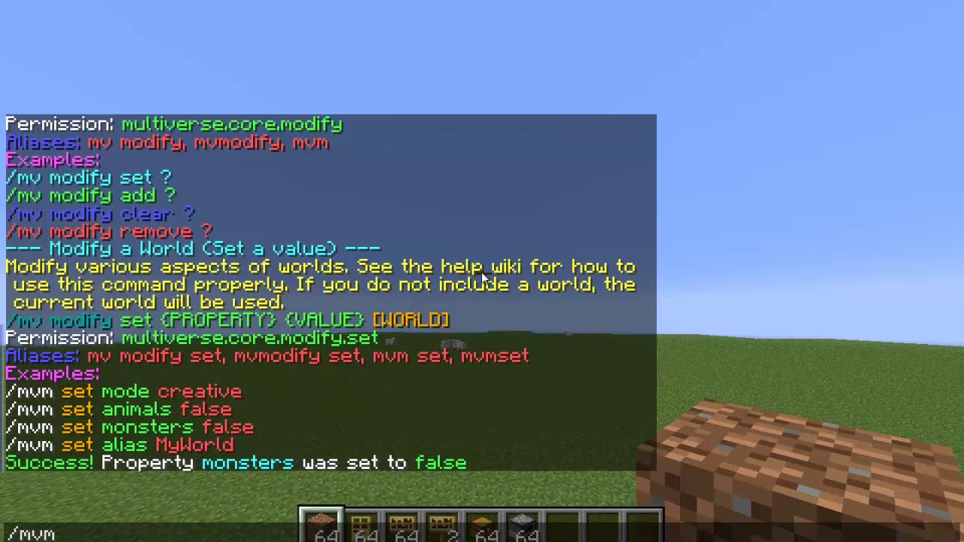
text( set )
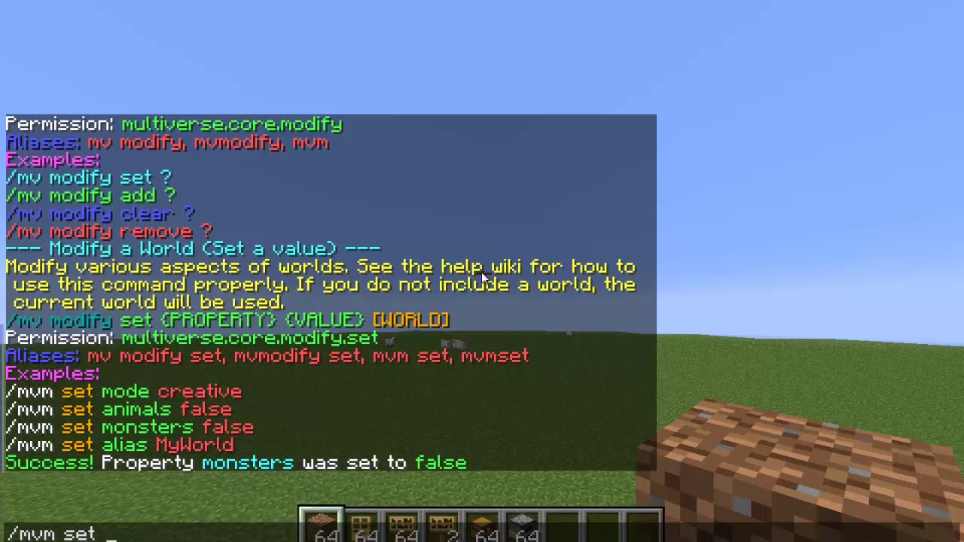
text(aniam)
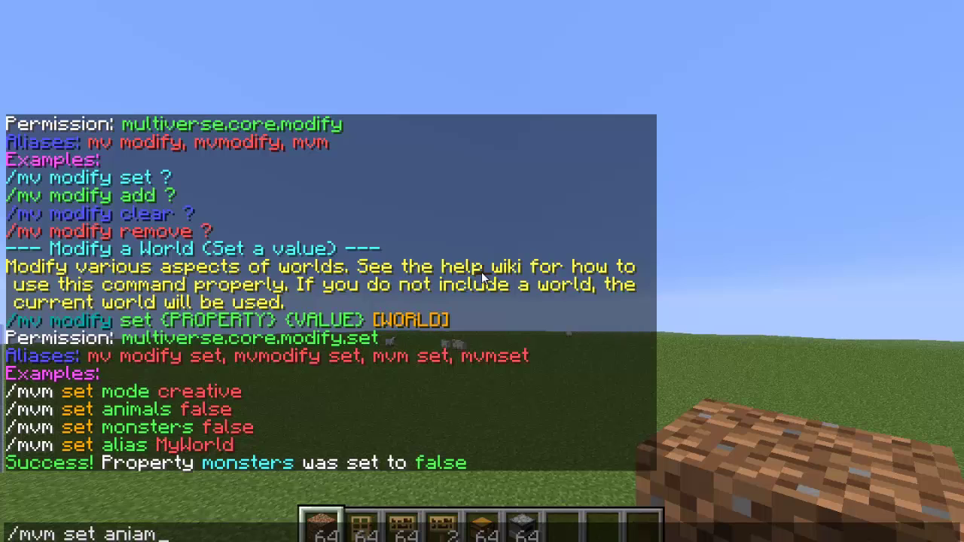
key(BackSpace)
key(BackSpace)
text(mals fasl)
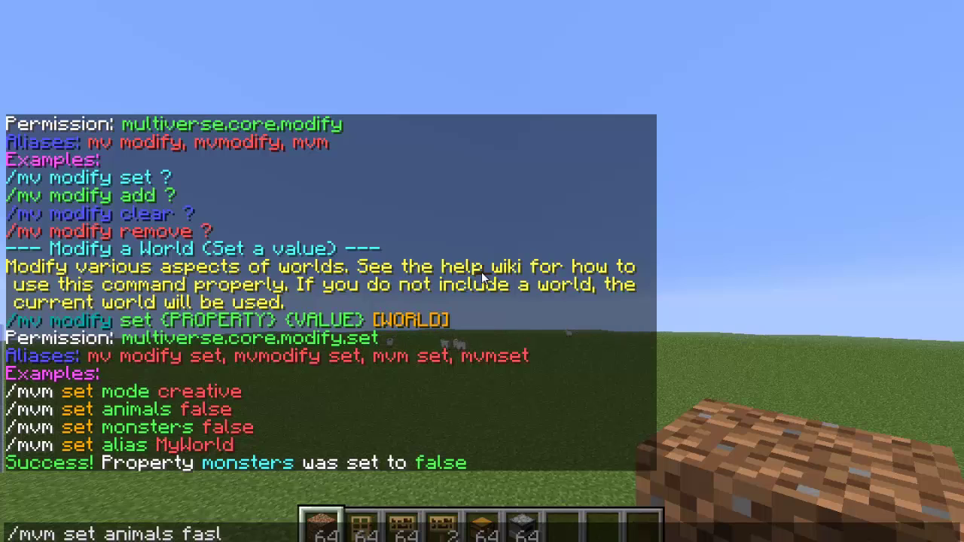
text(e)
key(BackSpace)
text(lse)
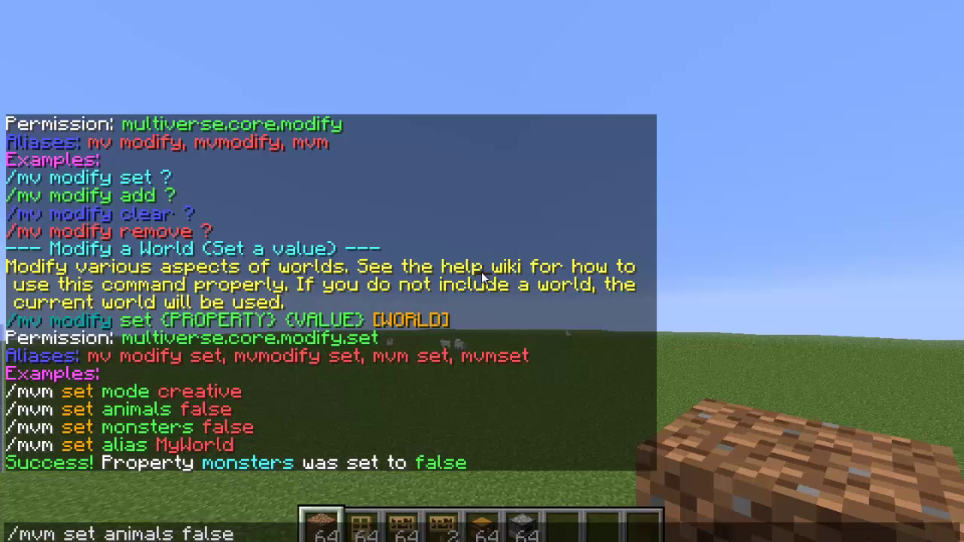
key(Return)
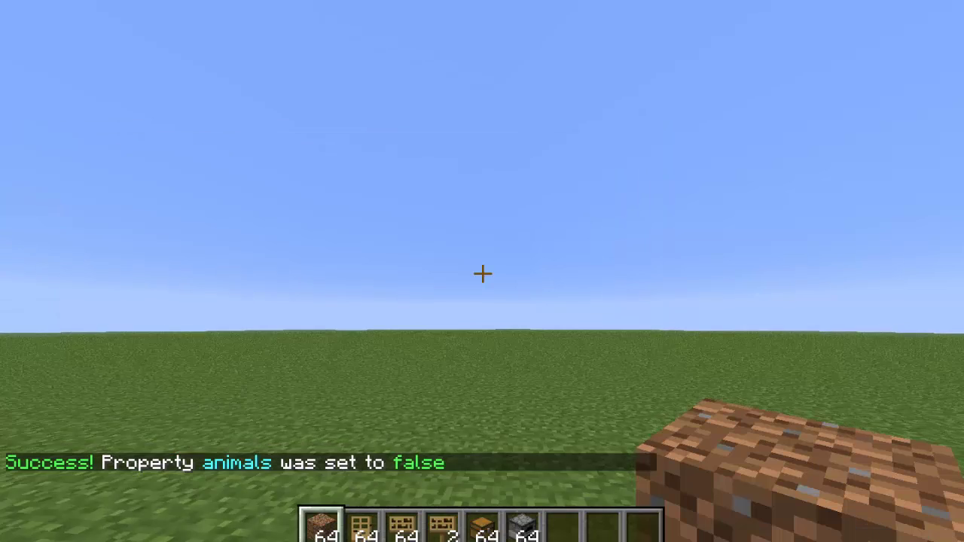
- Set CreativeWorld's game mode to creative with /mvm set mode creative
text(t/mvm se)
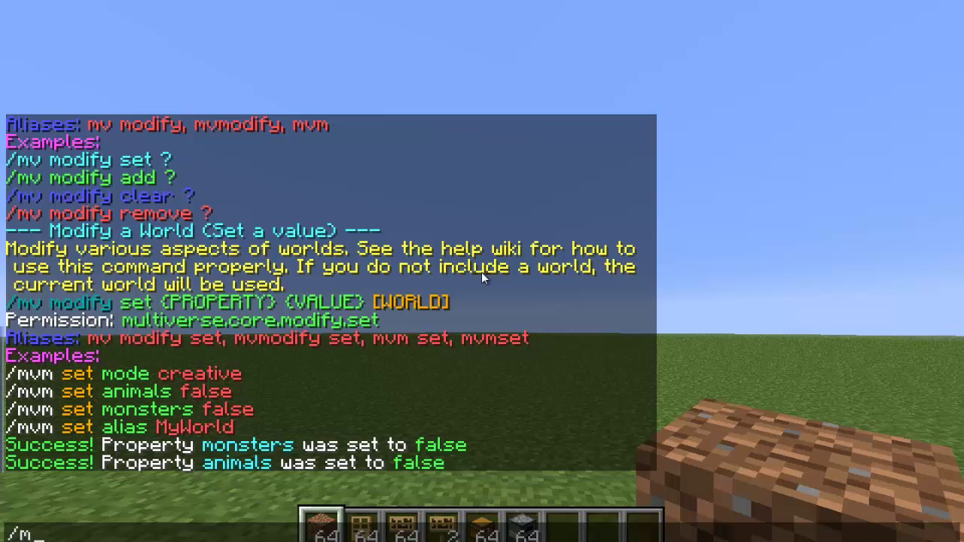
text(t mode creative)
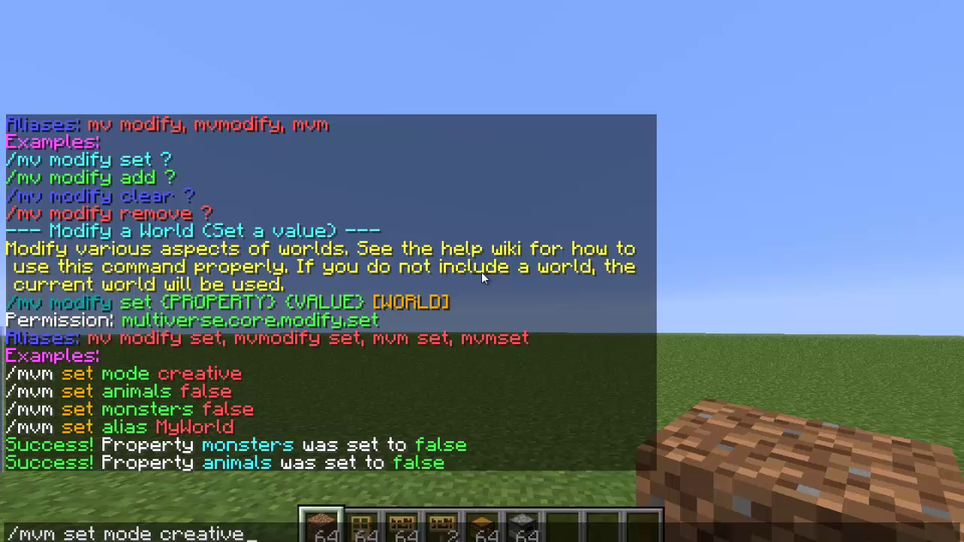
key(Return)
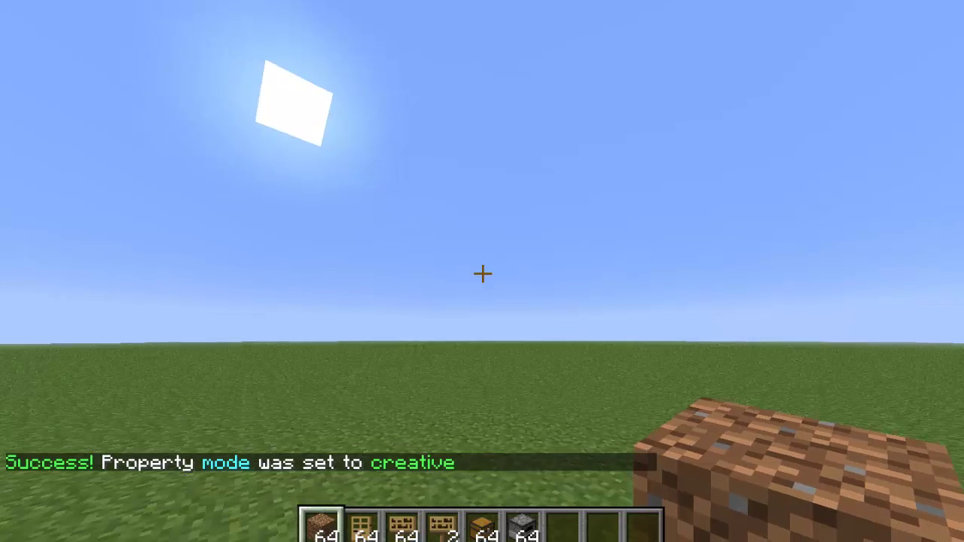
key(t)
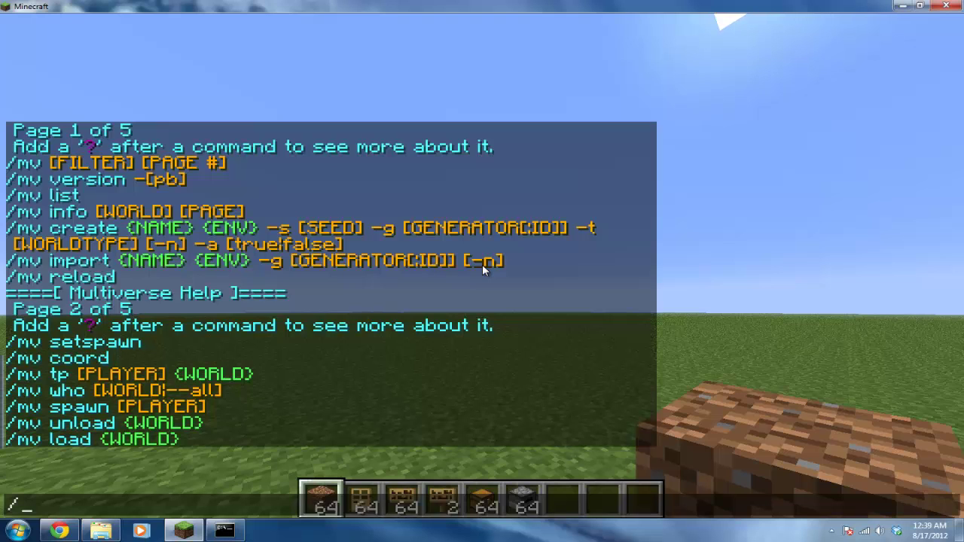
- Set the spawn at the current spot with /mv setspawn and mark it with three dirt blocks
text(mv set)
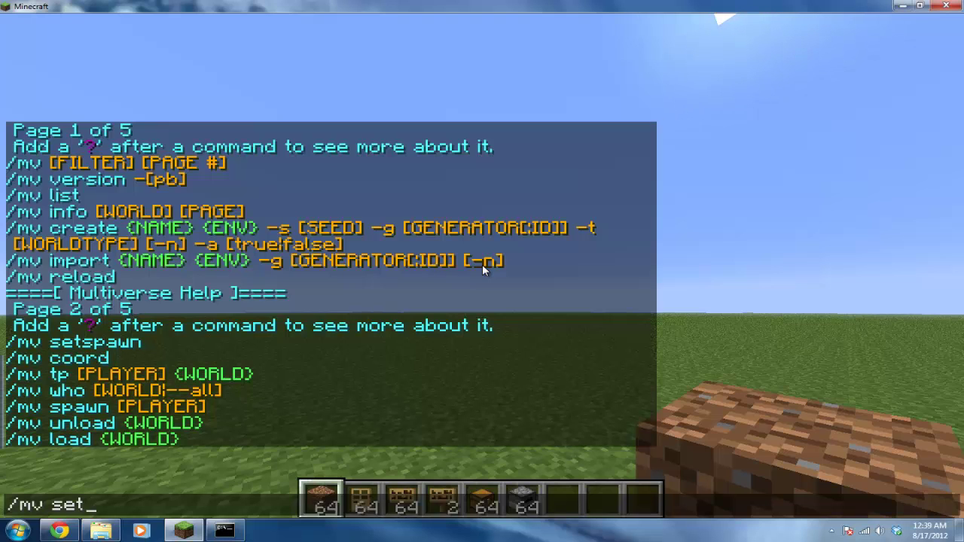
text(spawn)
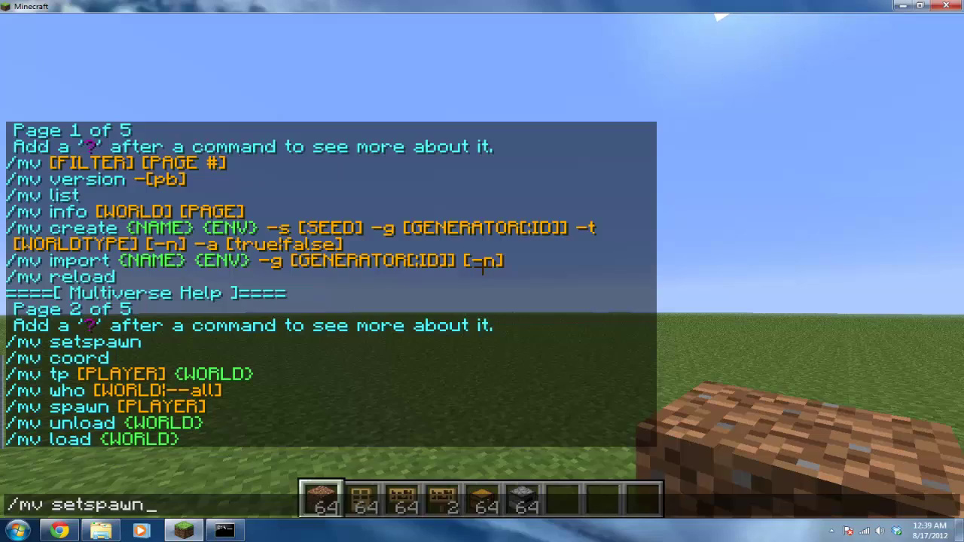
key(Return)
right_click(482, 272)
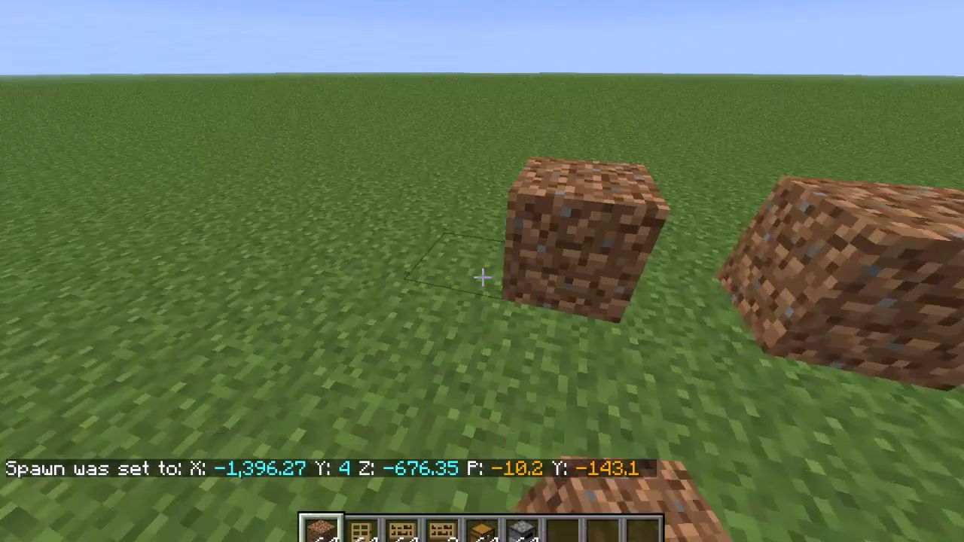
right_click(483, 277)
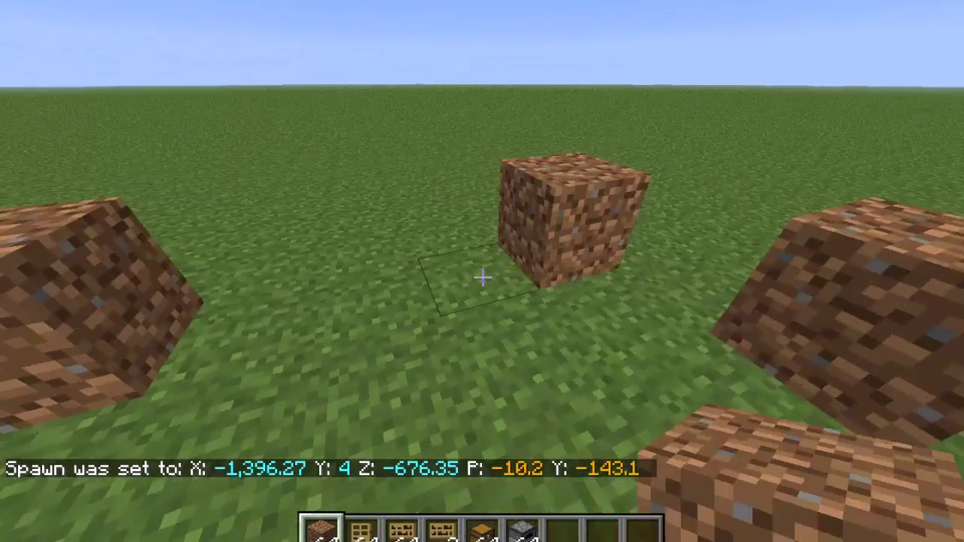
right_click(482, 278)
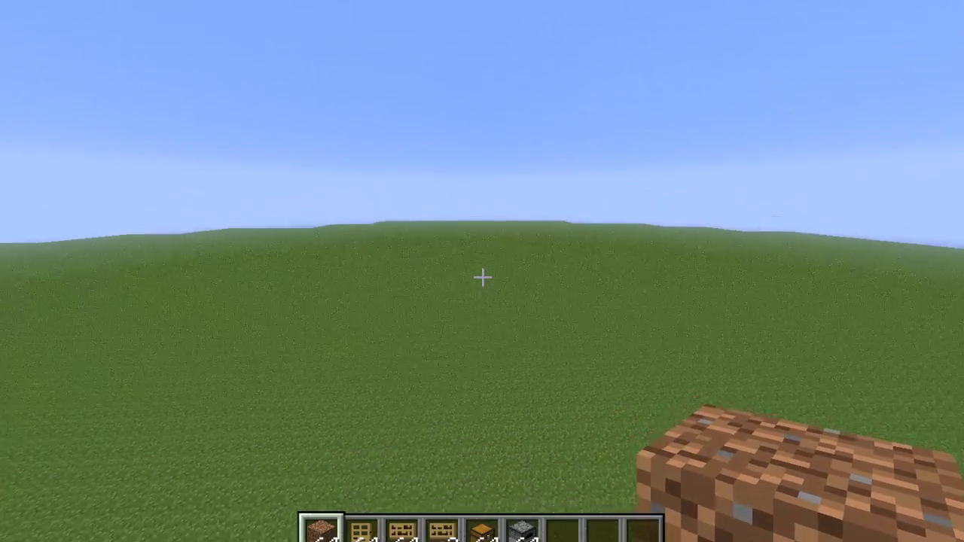
text(/)
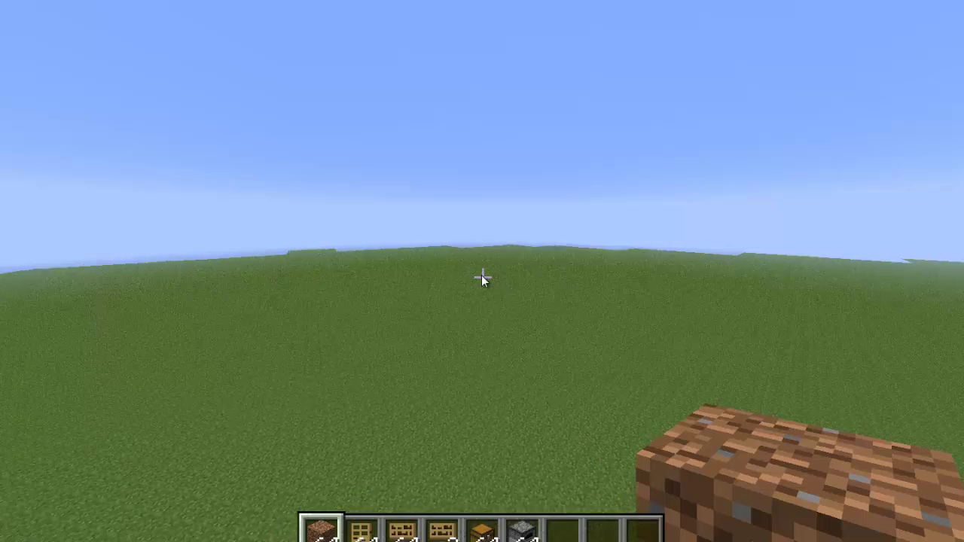
text(mv spwa)
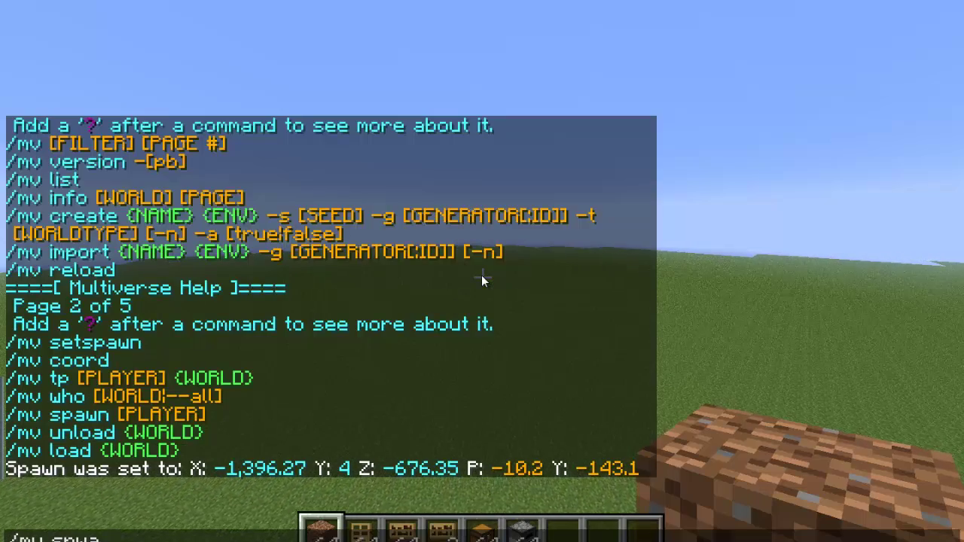
- Return to spawn with /mv spawn, leave fullscreen, and walk past the dirt blocks
key(BackSpace)
key(BackSpace)
text(awn)
key(Return)
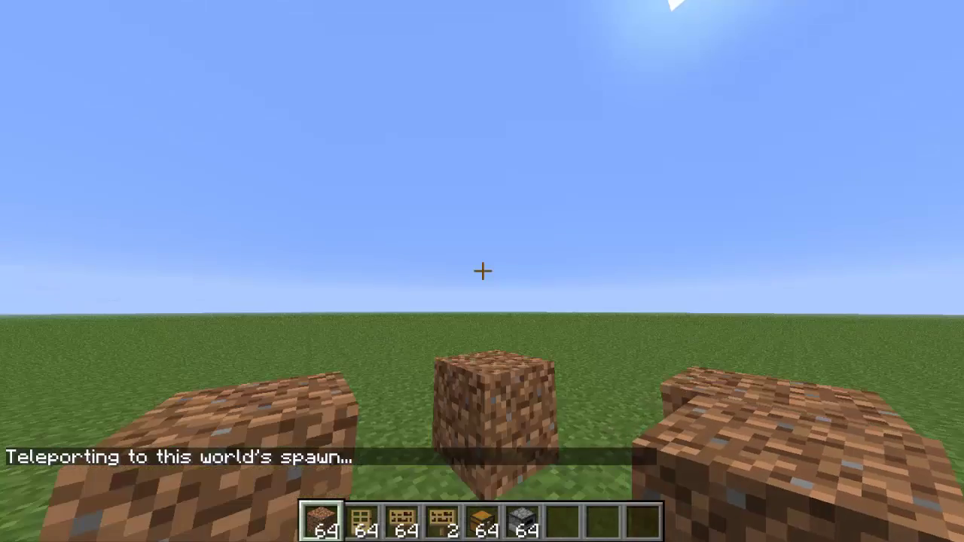
key(F11)
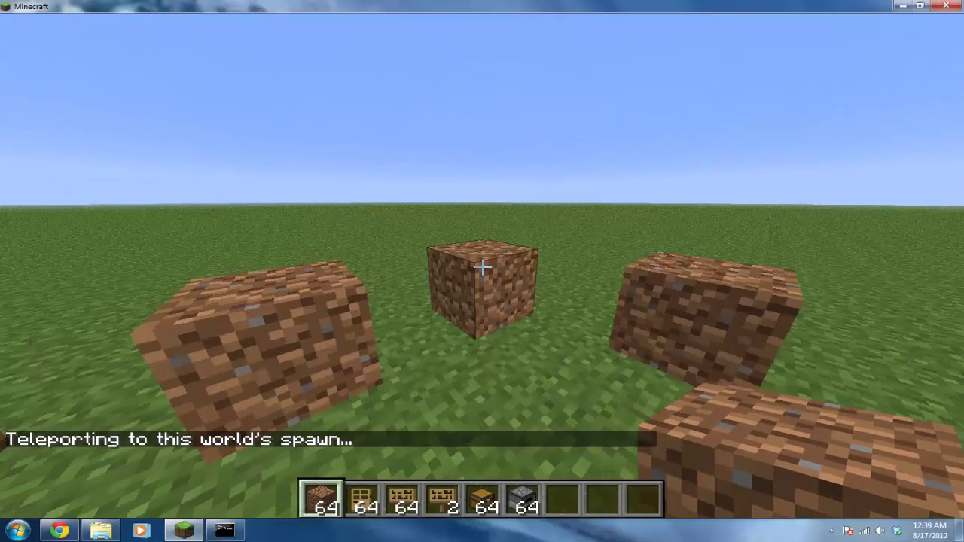
key(w)
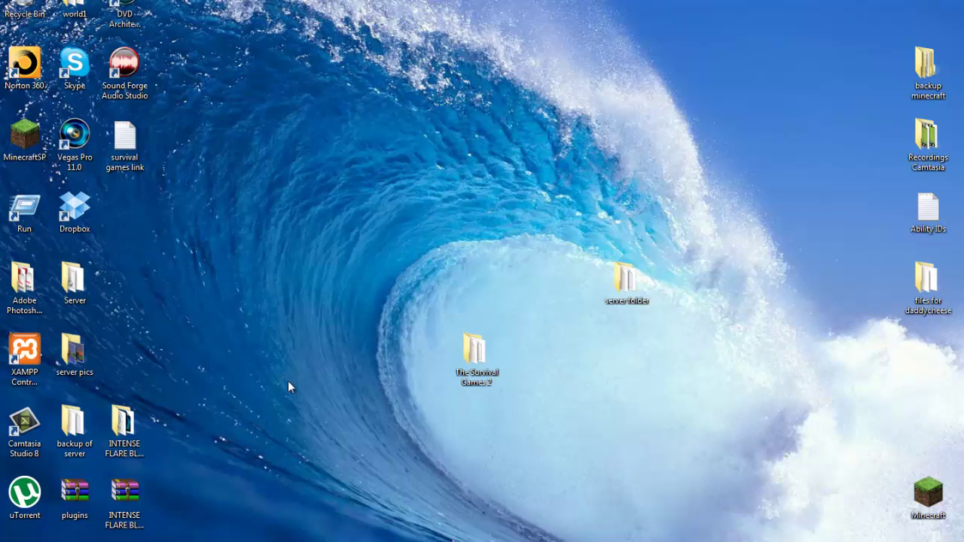
- Open the server folder and drop The Survival Games 2 into it, bringing it to 18 items
drag(454, 354, 354, 426)
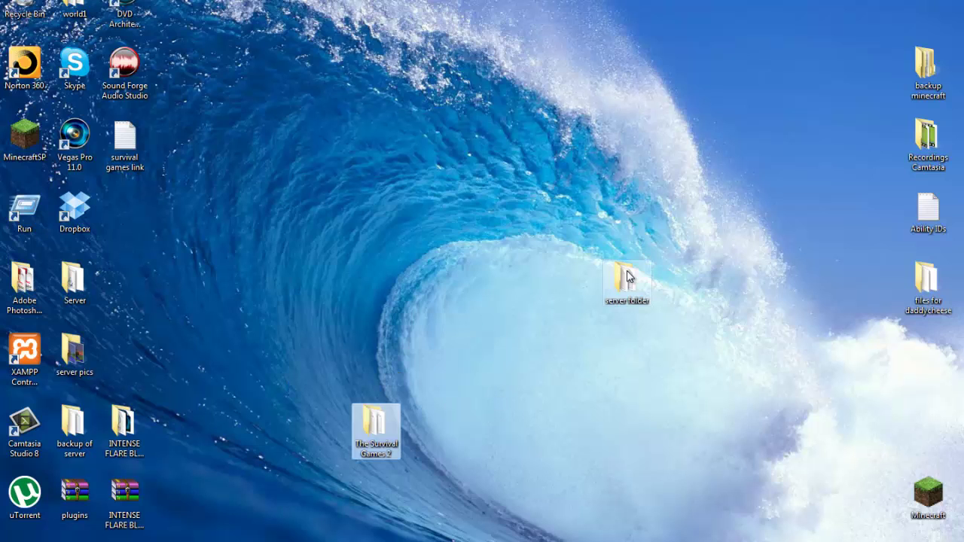
double_click(626, 279)
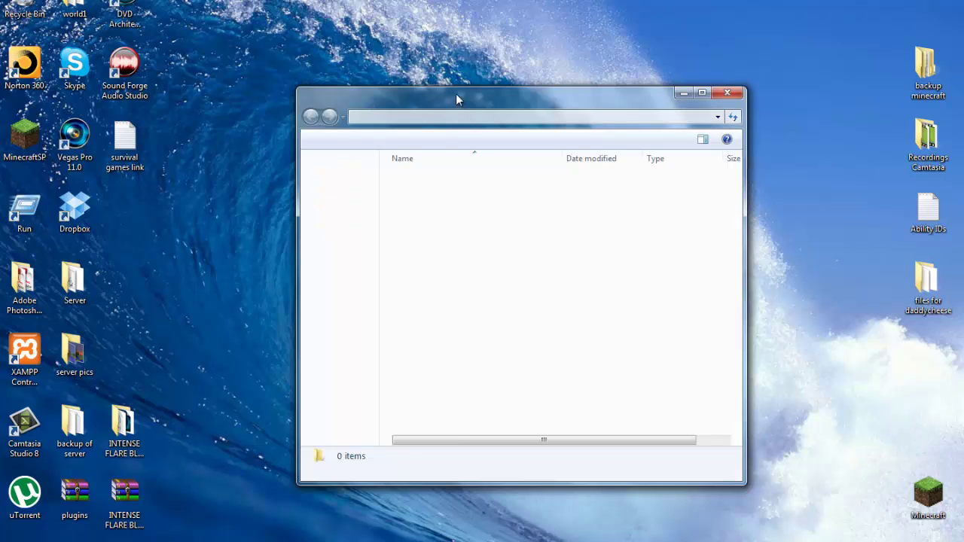
drag(458, 97, 606, 61)
drag(374, 425, 646, 378)
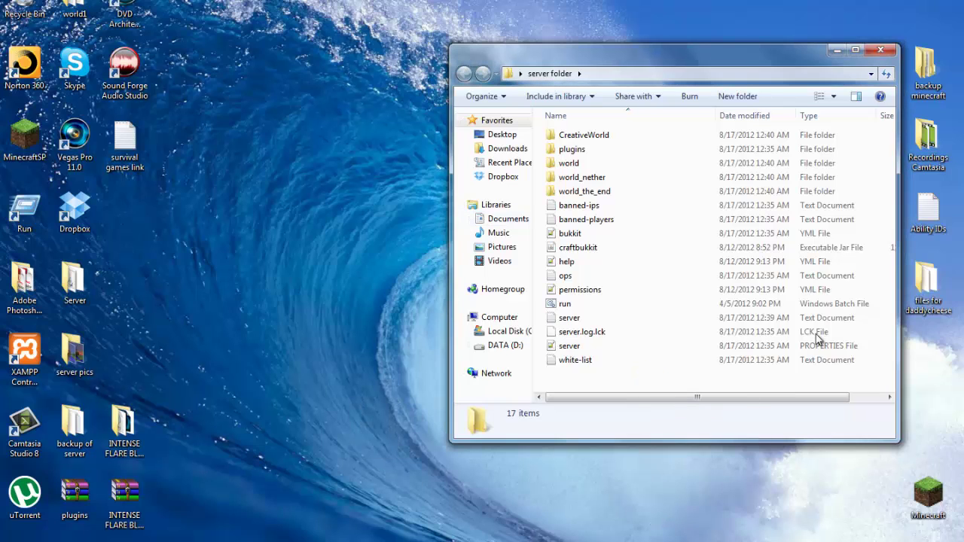
click(562, 387)
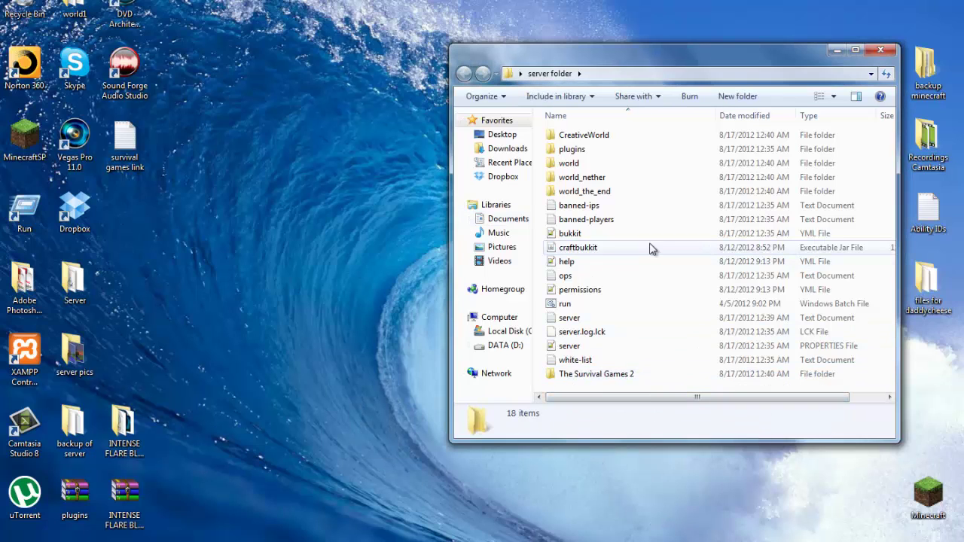